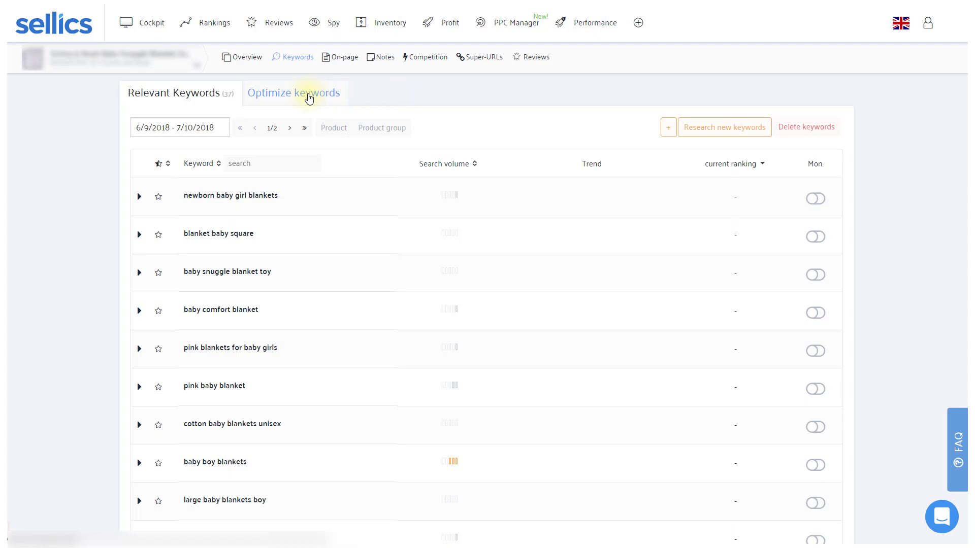
Open Optimize keywords and rank the keywords by search volume, highest first
{"action": "left_click", "coordinate": [309, 98]}
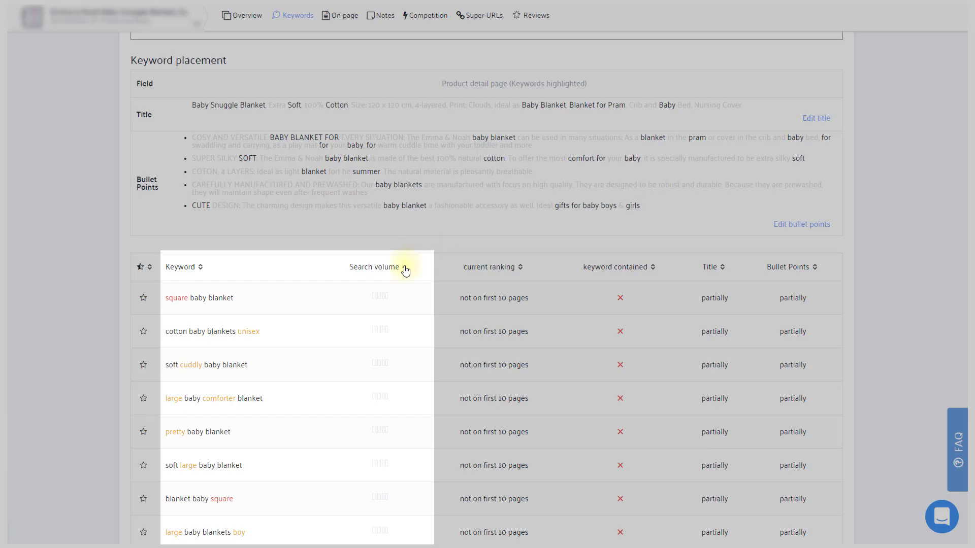
{"action": "left_click", "coordinate": [405, 268]}
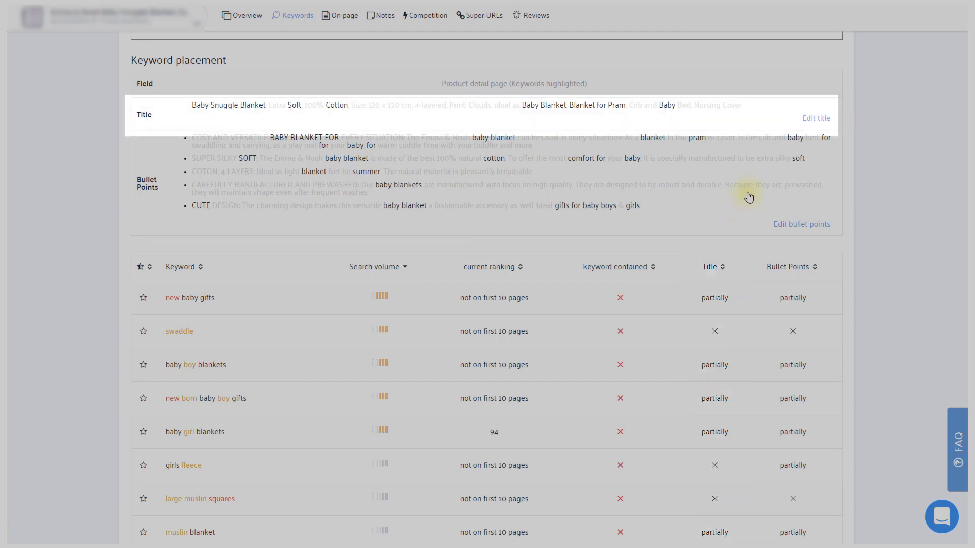
Append ', New Born' to the end of the listing title and save it
{"action": "left_click", "coordinate": [815, 119]}
{"action": "left_click", "coordinate": [804, 162]}
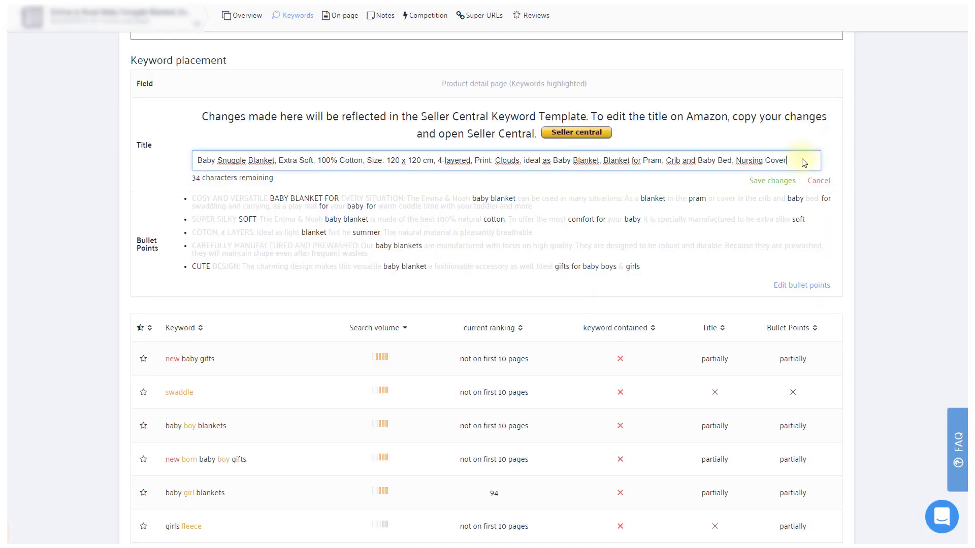
{"action": "type", "text": ", New Born"}
{"action": "left_click", "coordinate": [759, 190]}
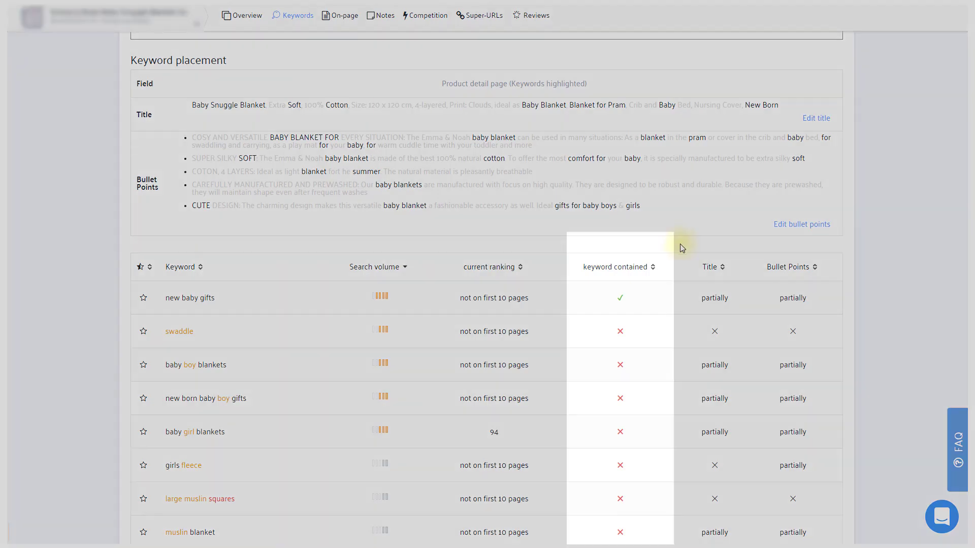
Sort keywords by containment so missing ones like 'swaddle' come first, then scroll the rows
{"action": "left_click", "coordinate": [653, 269]}
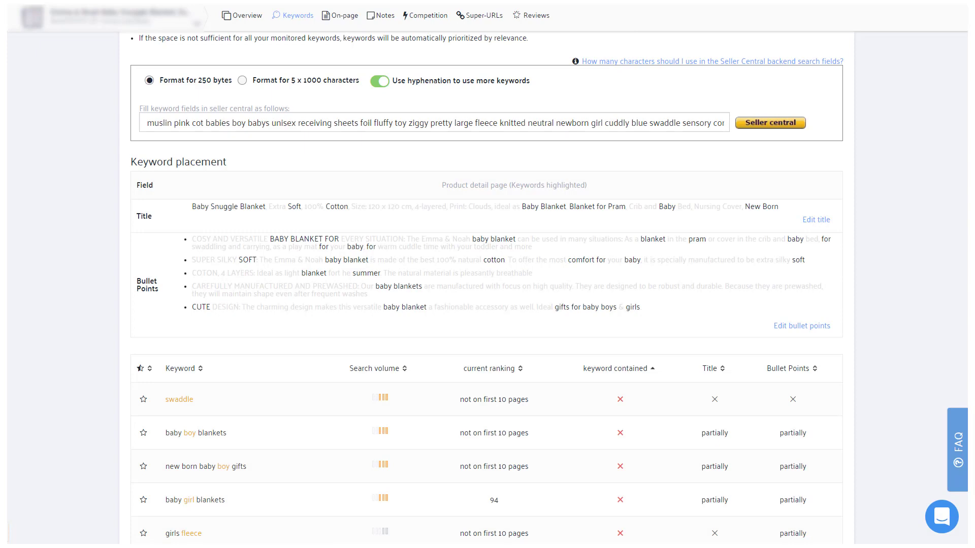
{"action": "scroll", "coordinate": [486, 284], "scroll_direction": "down", "scroll_amount": 2}
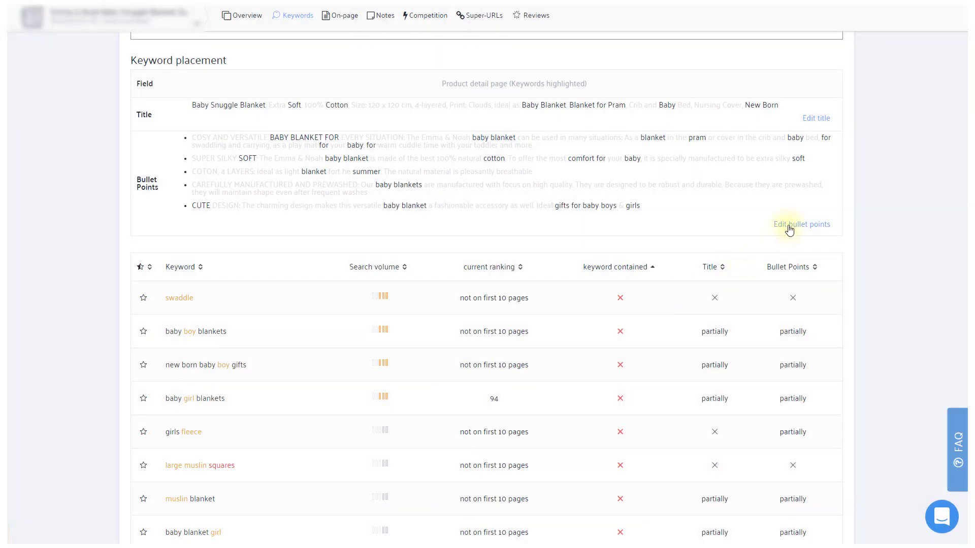
Add 'Other words customers used to find this product: squares' to the last bullet and save
{"action": "left_click", "coordinate": [790, 229]}
{"action": "left_click", "coordinate": [700, 383]}
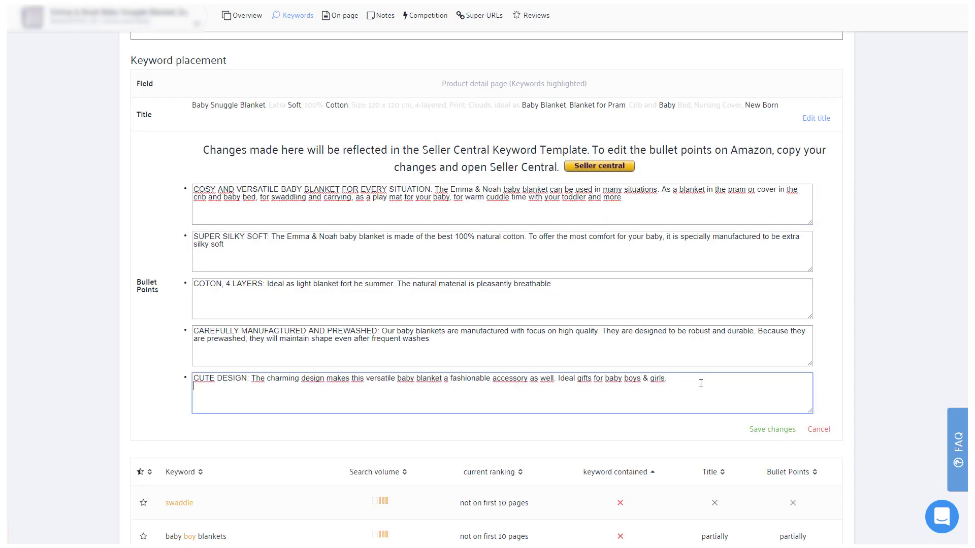
{"action": "type", "text": "Other words customers u"}
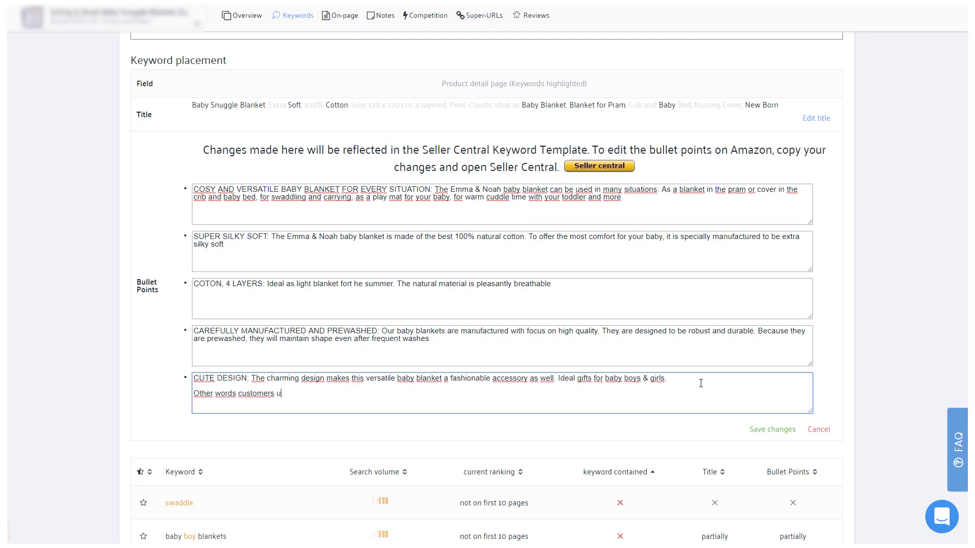
{"action": "type", "text": "sed to find this product: squar"}
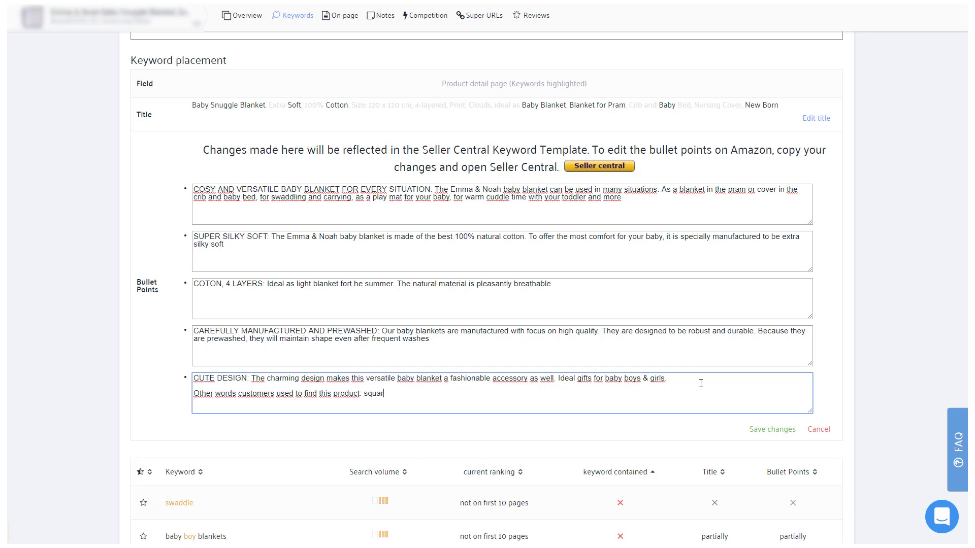
{"action": "type", "text": "es"}
{"action": "left_click", "coordinate": [780, 430]}
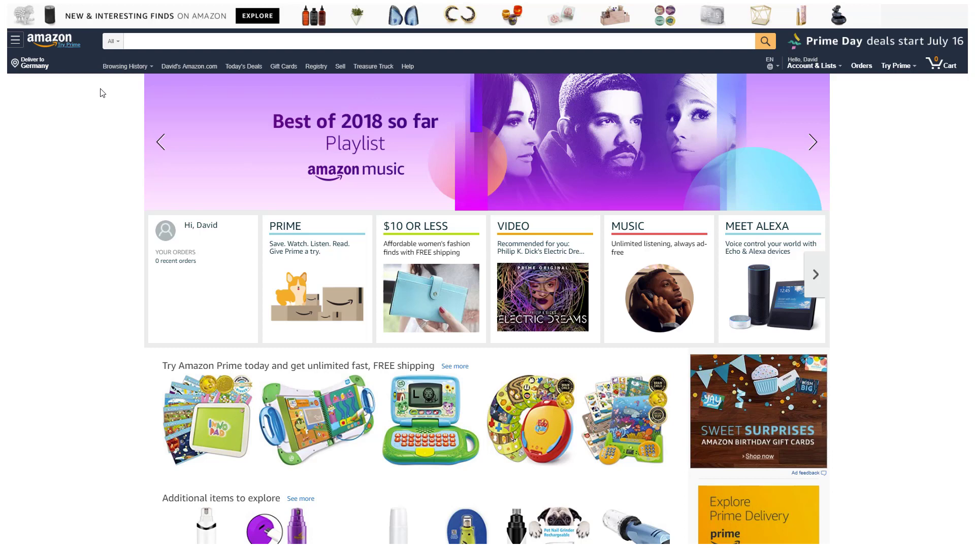
Search Amazon for 'baby blanket', then refine the search to 'baby blanket square'
{"action": "left_click", "coordinate": [157, 44]}
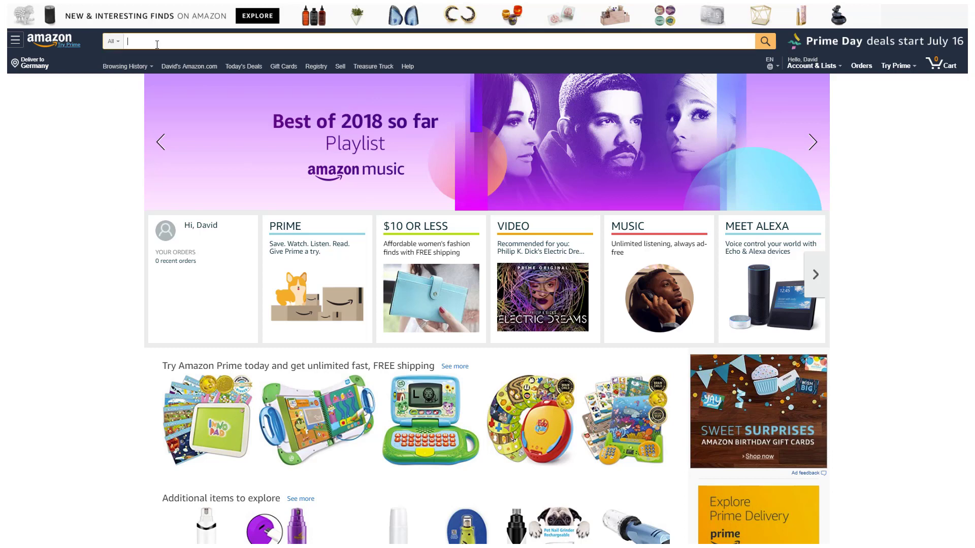
{"action": "type", "text": "baby blanke"}
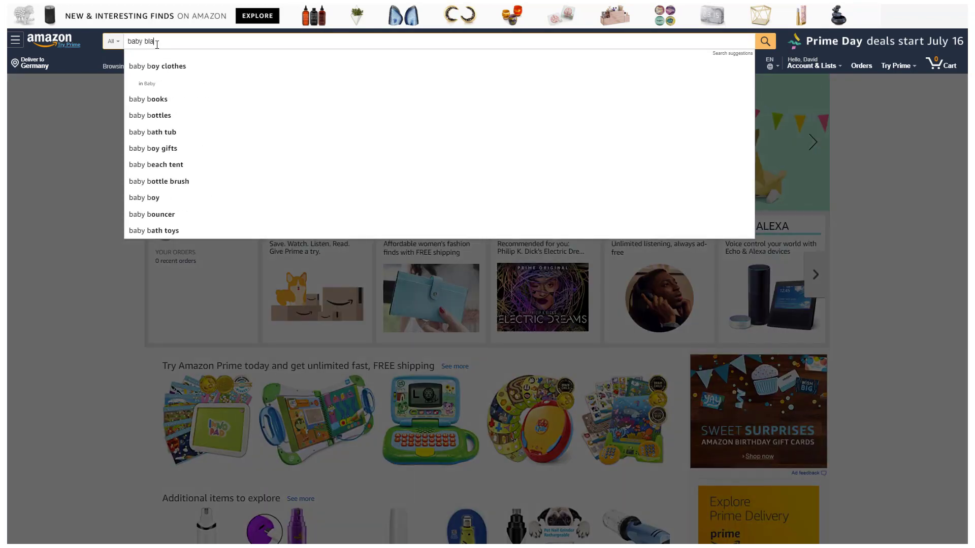
{"action": "type", "text": "t"}
{"action": "key", "text": "Return"}
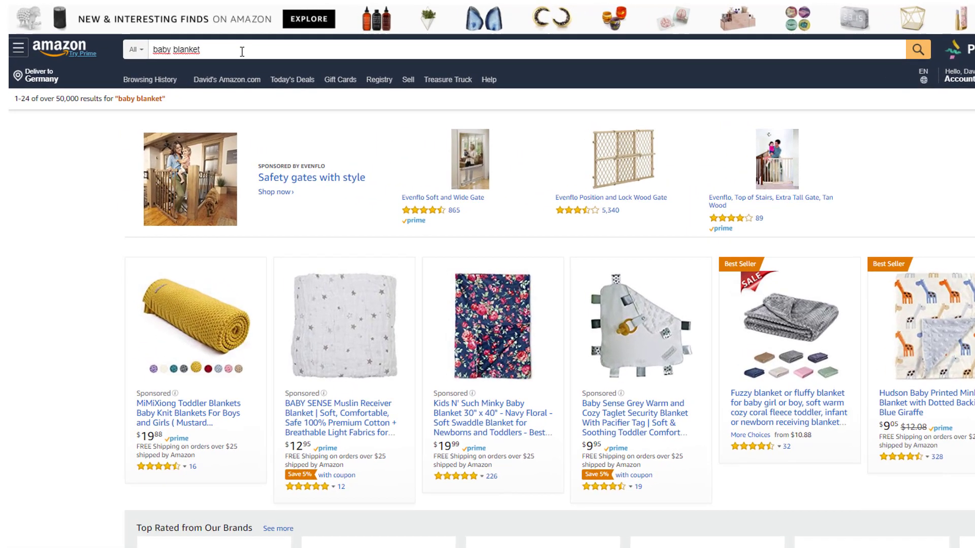
{"action": "type", "text": "squ"}
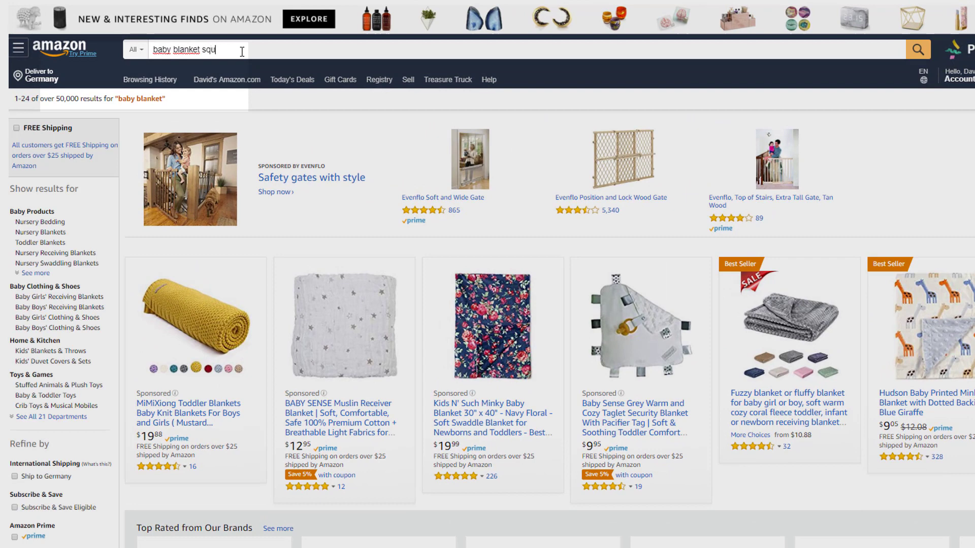
{"action": "type", "text": "are"}
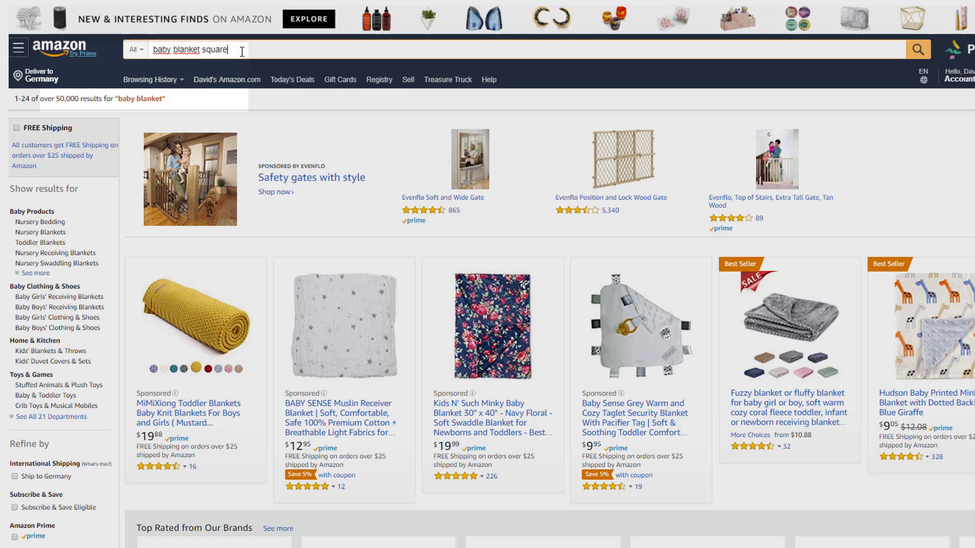
{"action": "key", "text": "Return"}
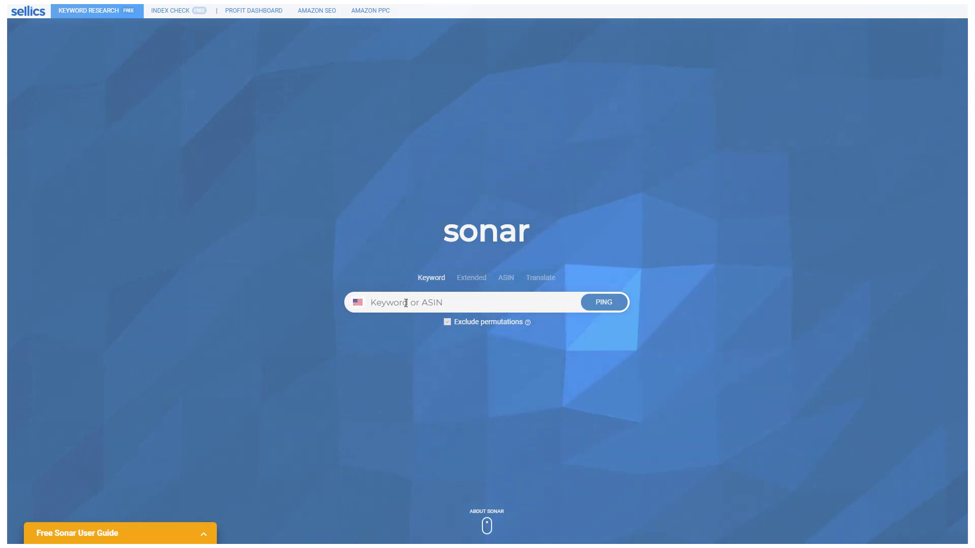
Run Sonar keyword research for 'baby blanket'
{"action": "left_click", "coordinate": [406, 303]}
{"action": "type", "text": "baby blan"}
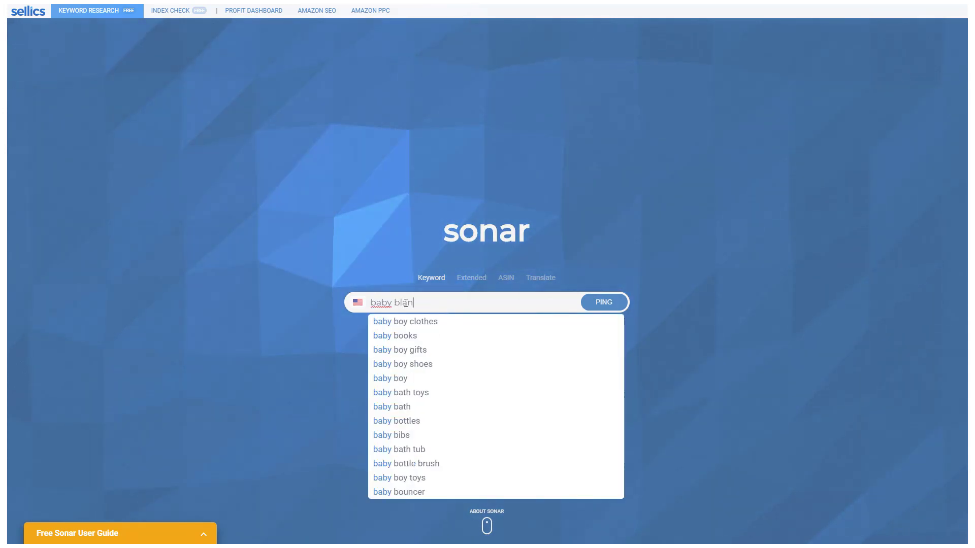
{"action": "type", "text": "ket"}
{"action": "key", "text": "Return"}
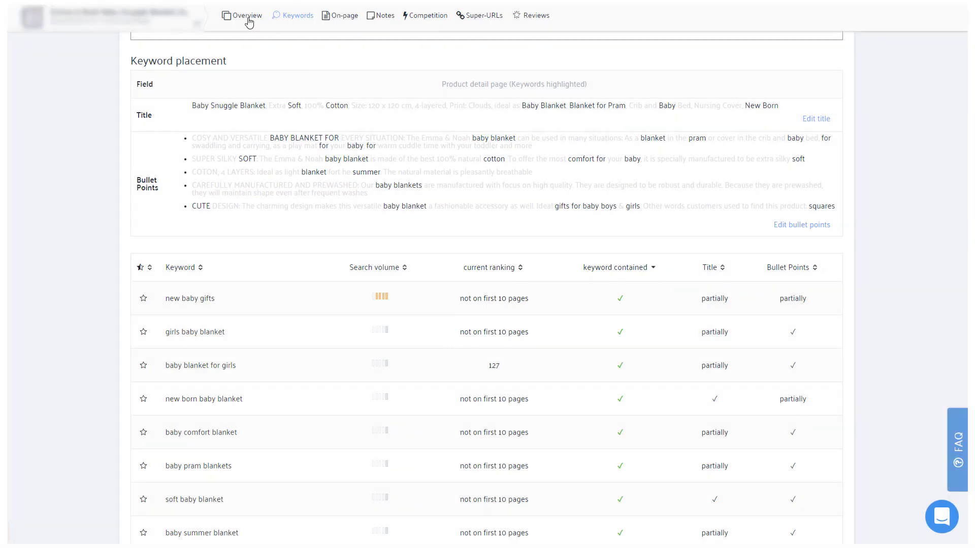
On the product overview, chart PPC SP Sales GBP against Profit GBP
{"action": "left_click", "coordinate": [244, 21]}
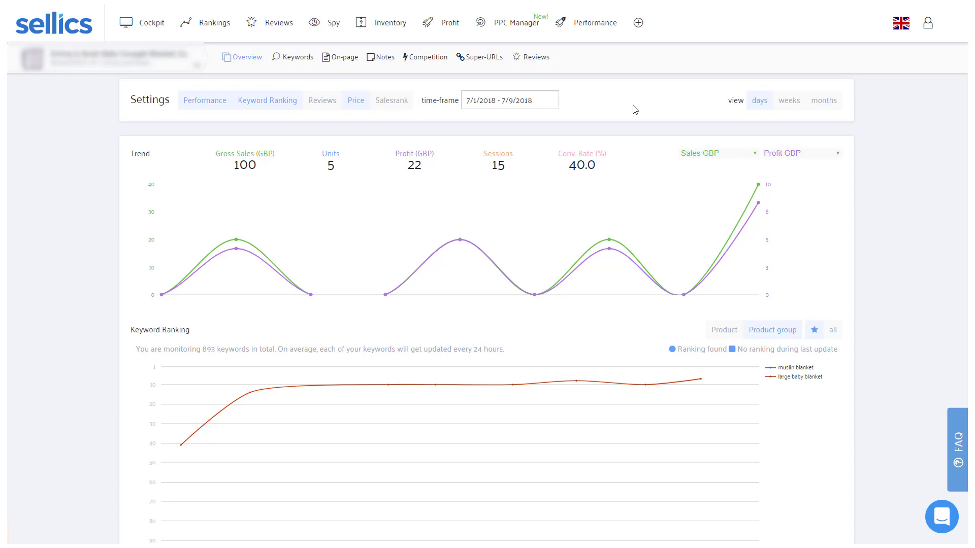
{"action": "left_click", "coordinate": [740, 155]}
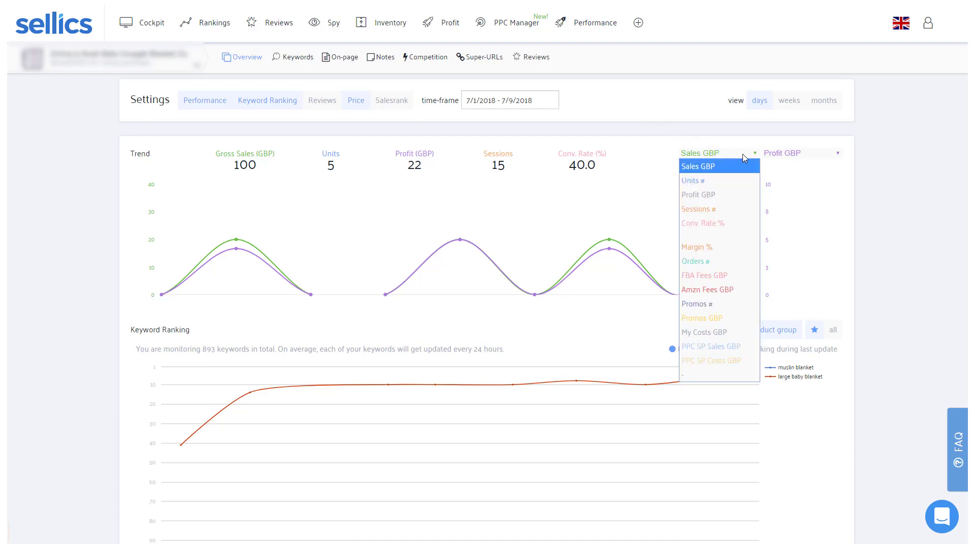
{"action": "left_click", "coordinate": [727, 347]}
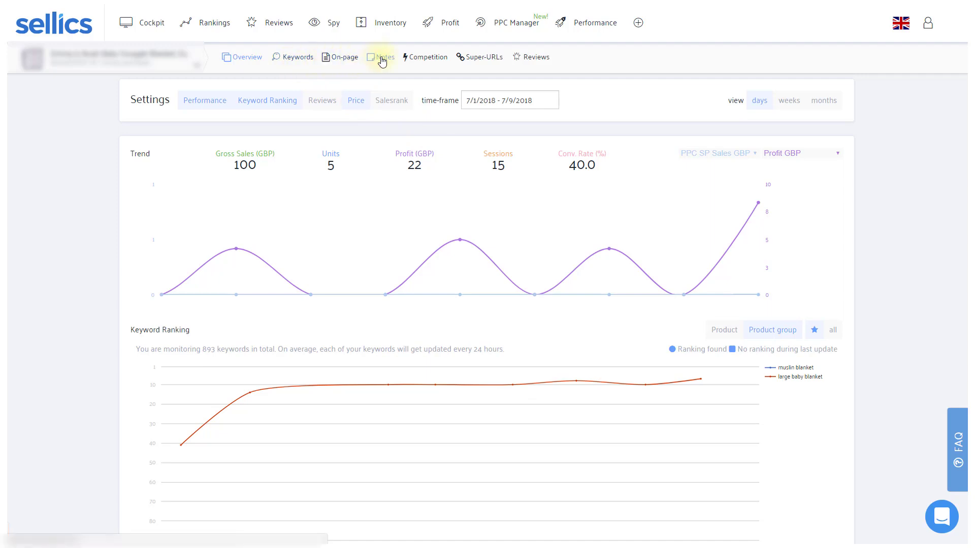
Create the product note 'added muslin to title'
{"action": "left_click", "coordinate": [382, 58]}
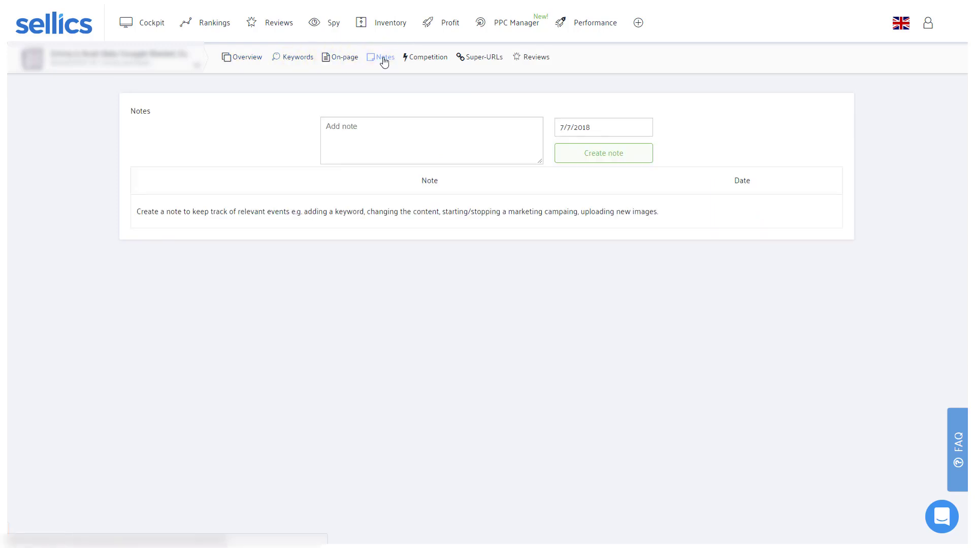
{"action": "left_click", "coordinate": [369, 137]}
{"action": "type", "text": "ad"}
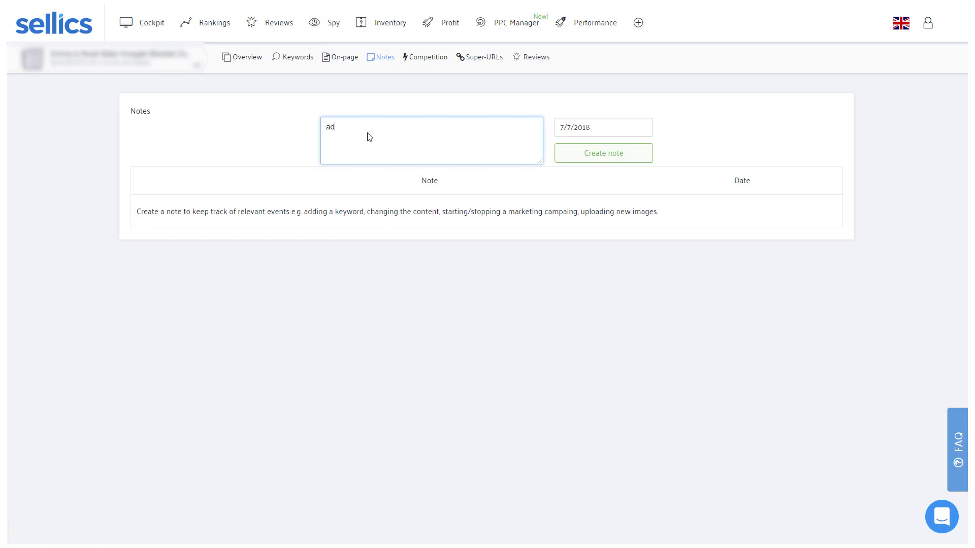
{"action": "type", "text": "ded muslin to title"}
{"action": "left_click", "coordinate": [601, 159]}
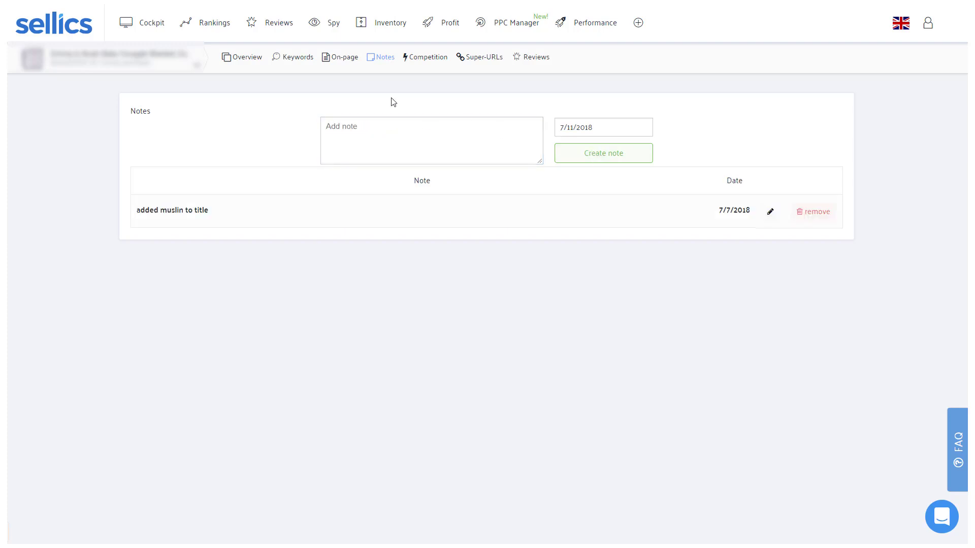
Return to the overview and check the new note on the Notes timeline
{"action": "left_click", "coordinate": [238, 59]}
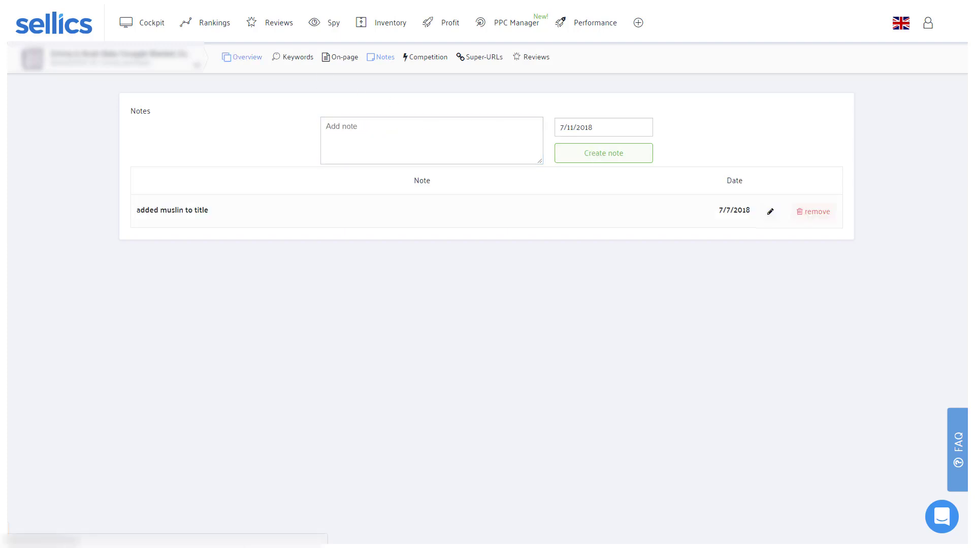
{"action": "scroll", "coordinate": [533, 407], "scroll_direction": "down", "scroll_amount": 2}
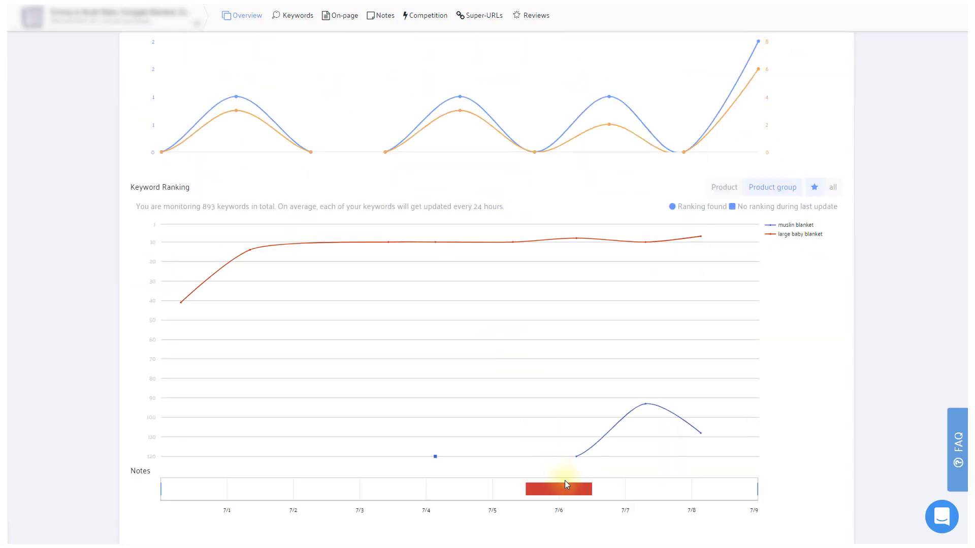
{"action": "mouse_move", "coordinate": [569, 489]}
{"action": "scroll", "coordinate": [631, 413], "scroll_direction": "up", "scroll_amount": 2}
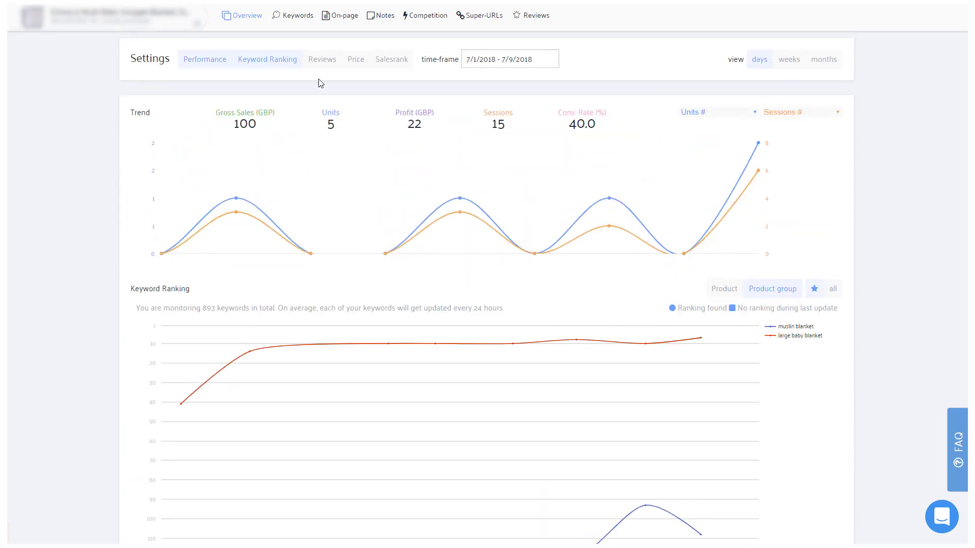
Return to the product's Keywords tab listing the 47 relevant keywords
{"action": "left_click", "coordinate": [294, 16]}
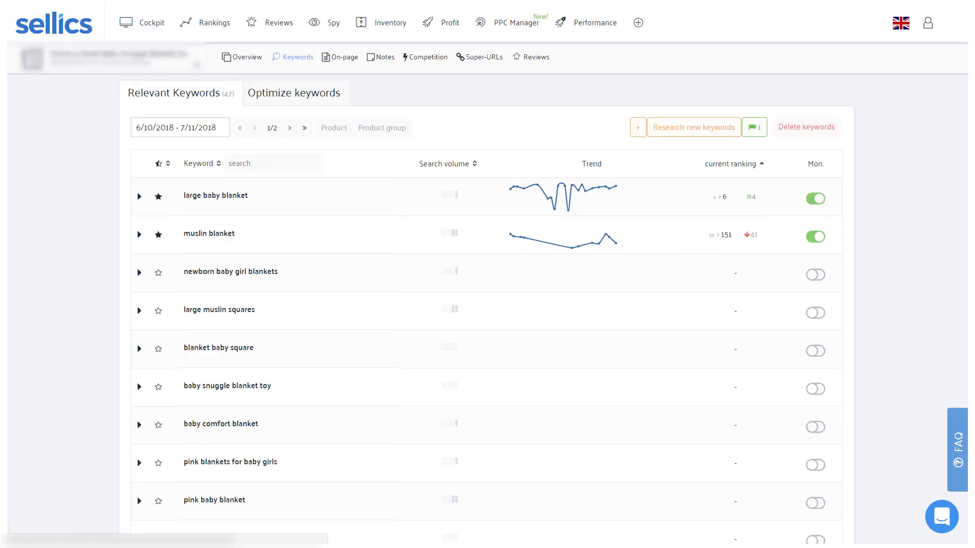